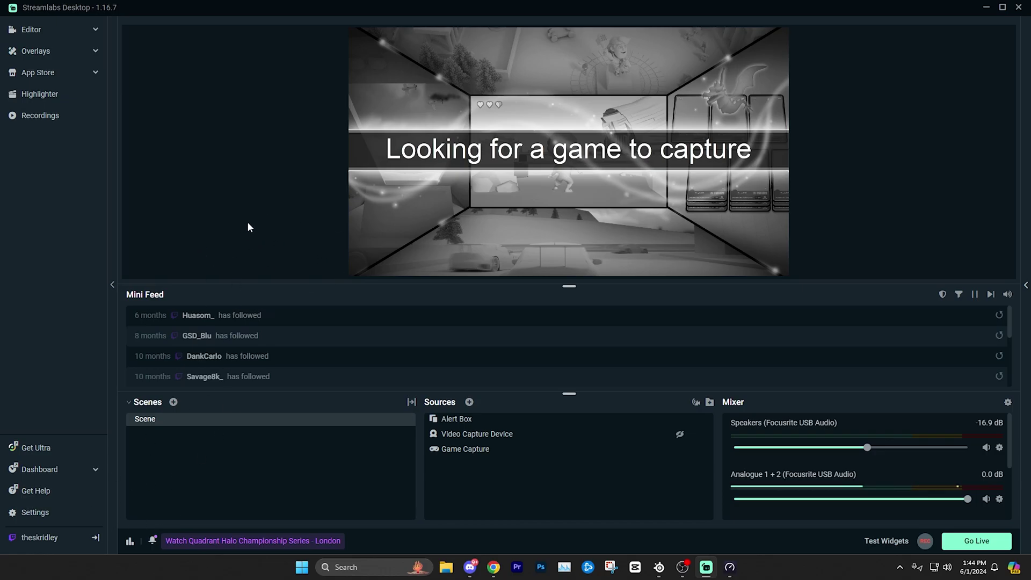
- Switch the Output settings to Advanced output mode to expose the streaming encoder options
click(37, 514)
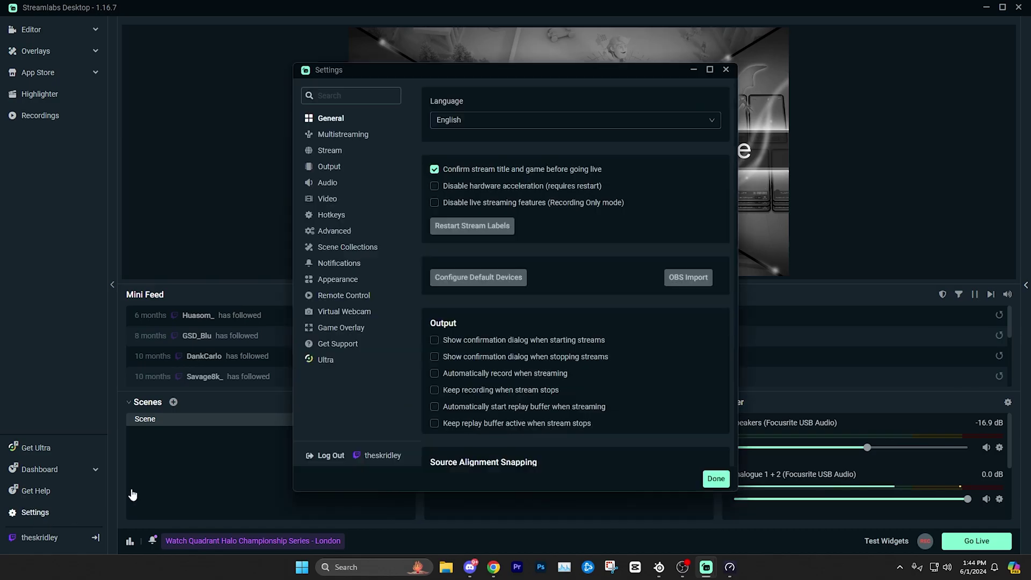
click(333, 169)
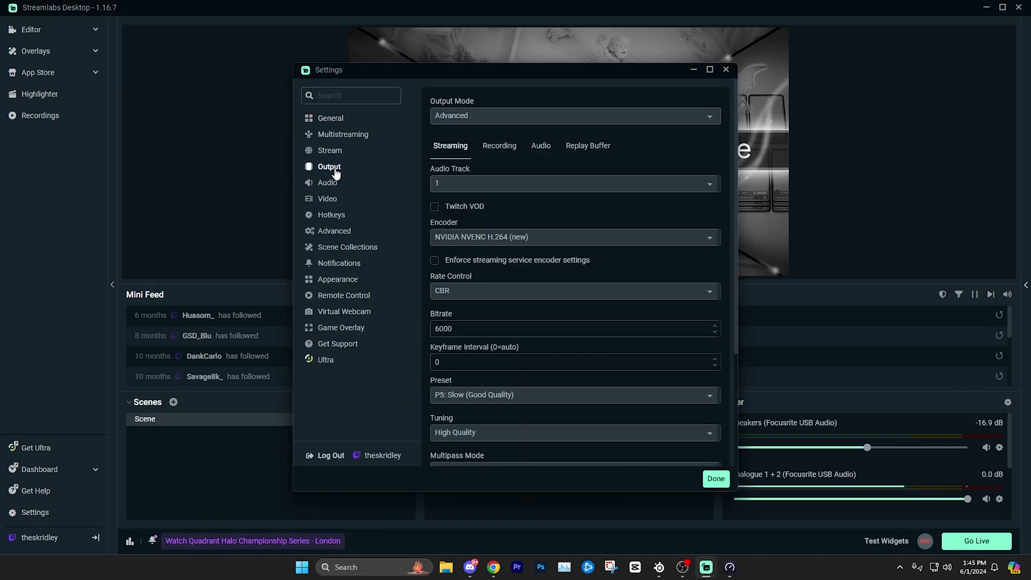
click(459, 117)
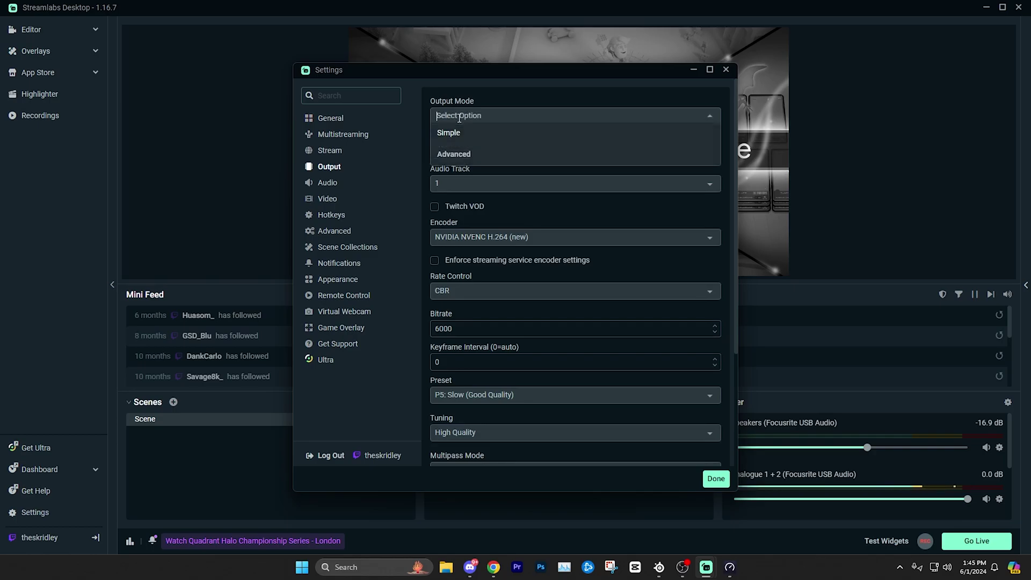
click(456, 156)
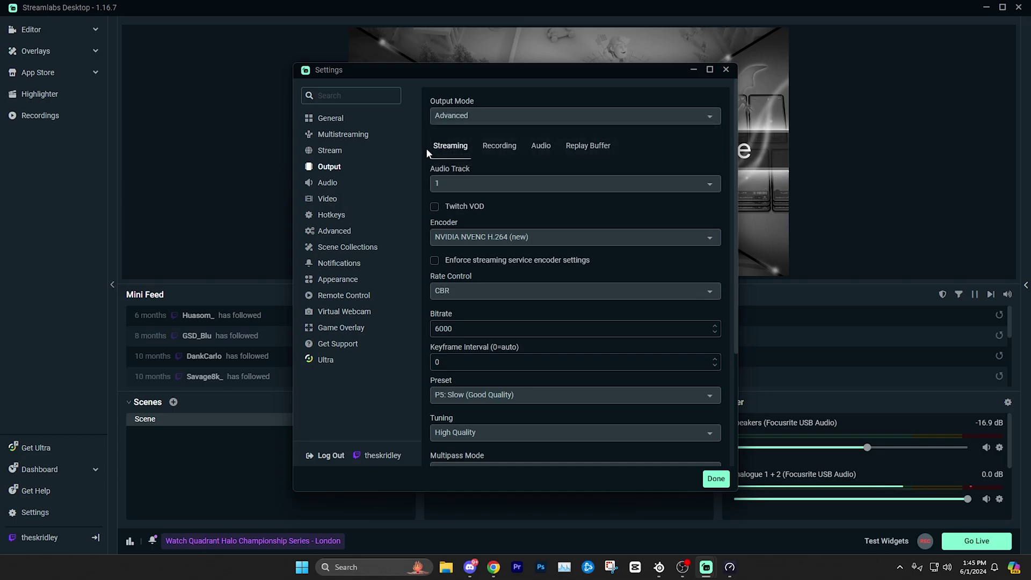
scroll(423, 170, down, 3)
scroll(426, 188, up, 3)
click(432, 237)
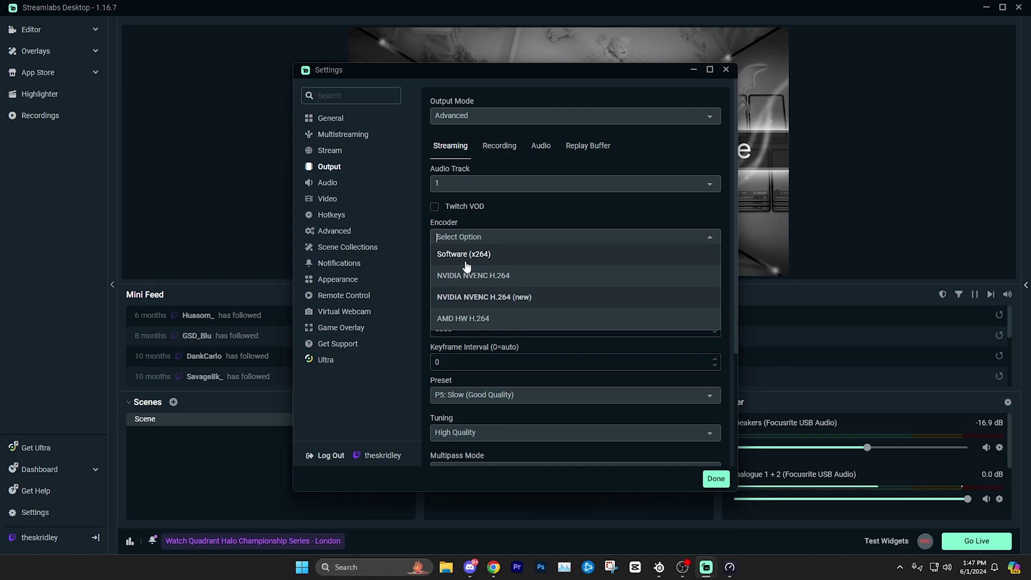
click(456, 242)
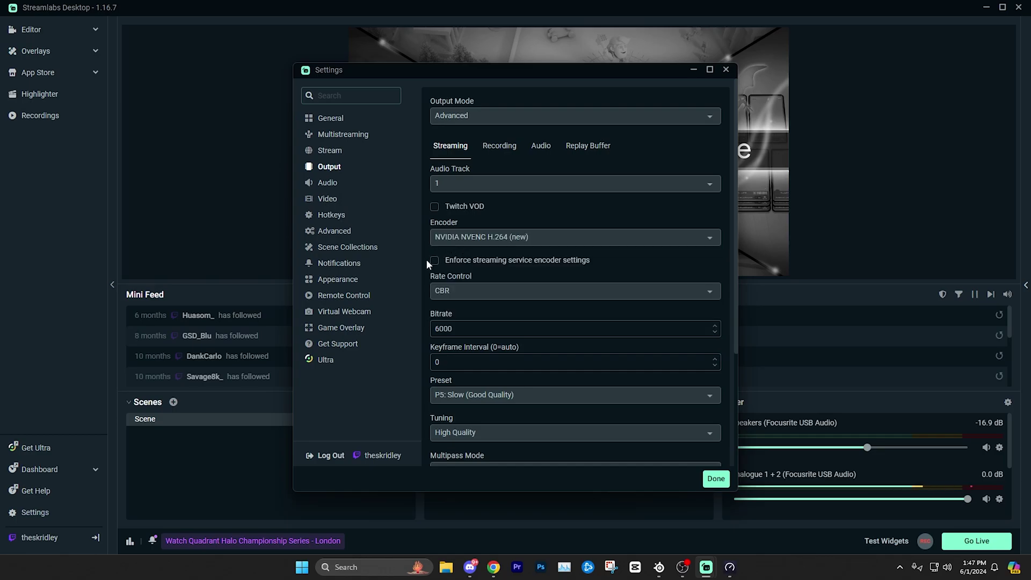
scroll(423, 260, down, 1)
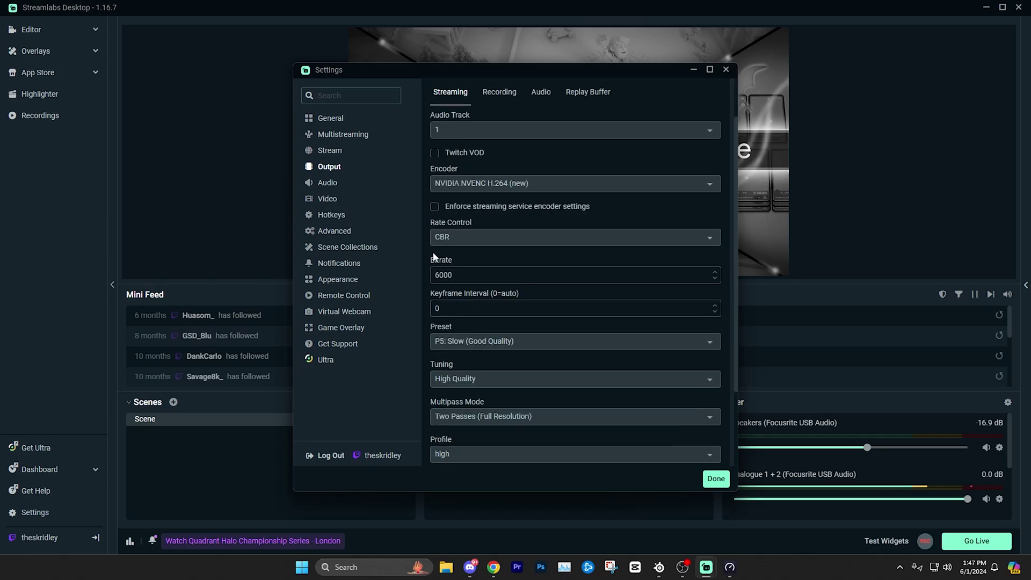
click(449, 238)
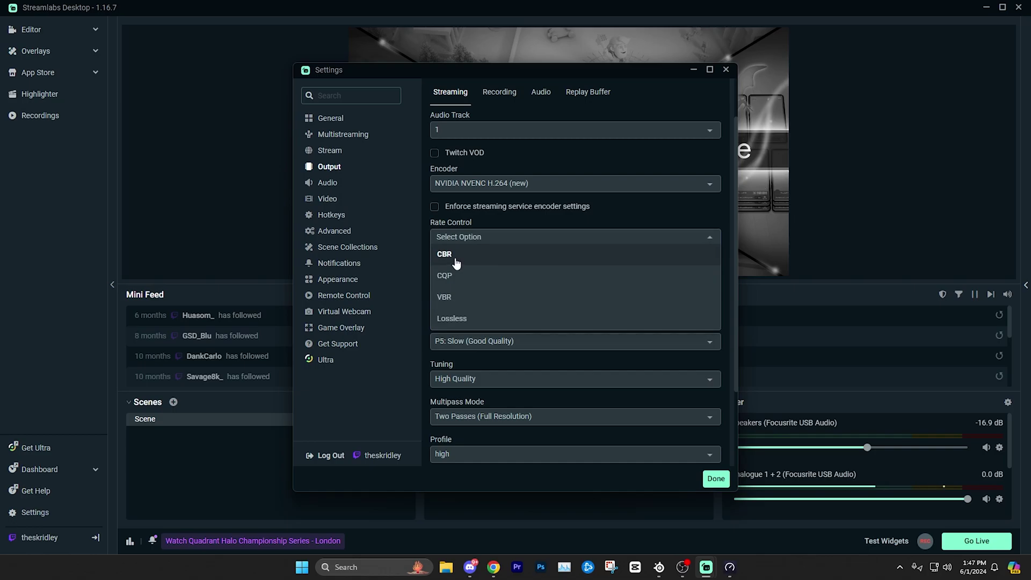
click(449, 261)
click(440, 253)
click(445, 258)
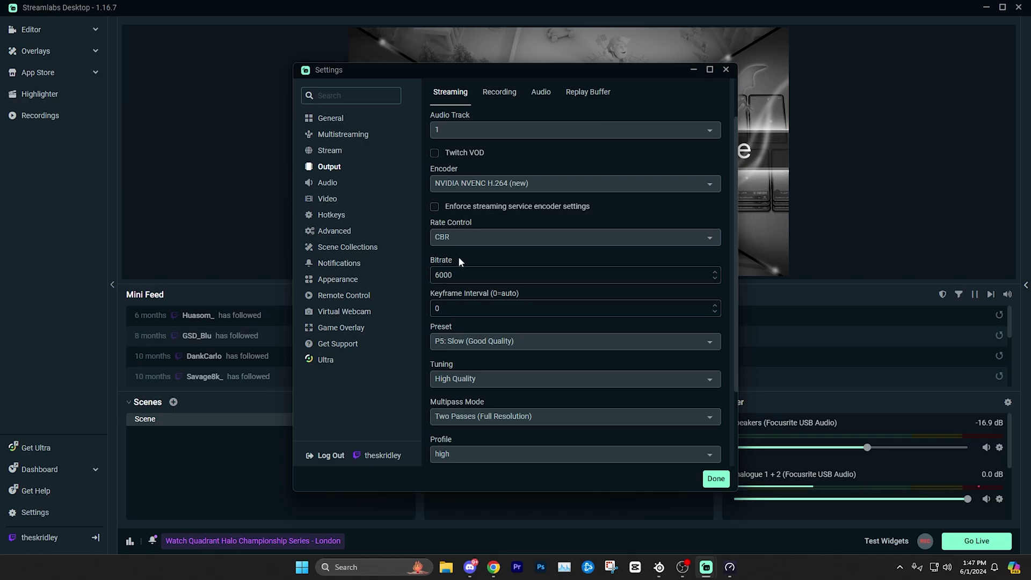
- Replace the streaming bitrate value 6000 with 2500
drag(456, 275, 413, 281)
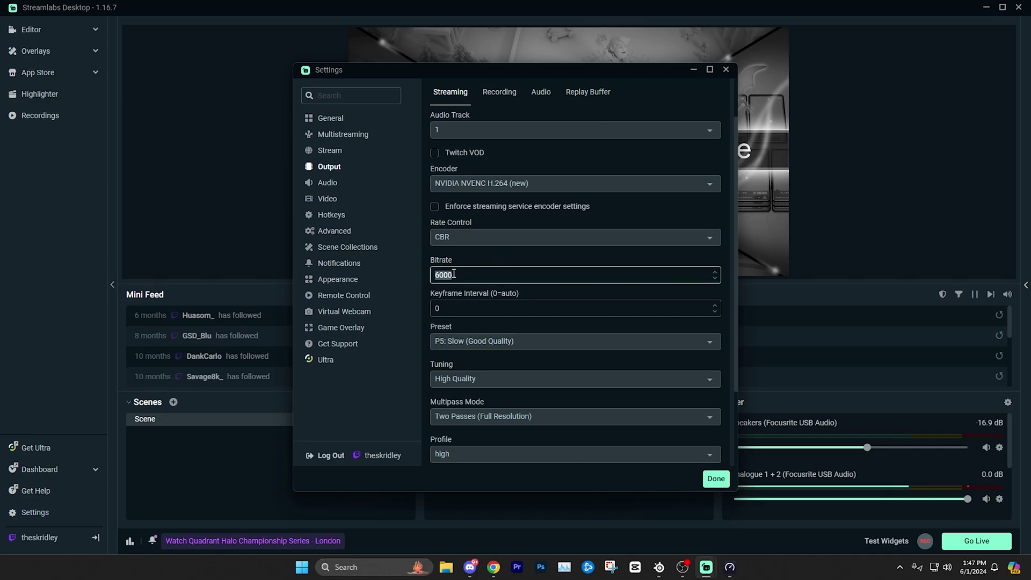
text(250)
key(BackSpace)
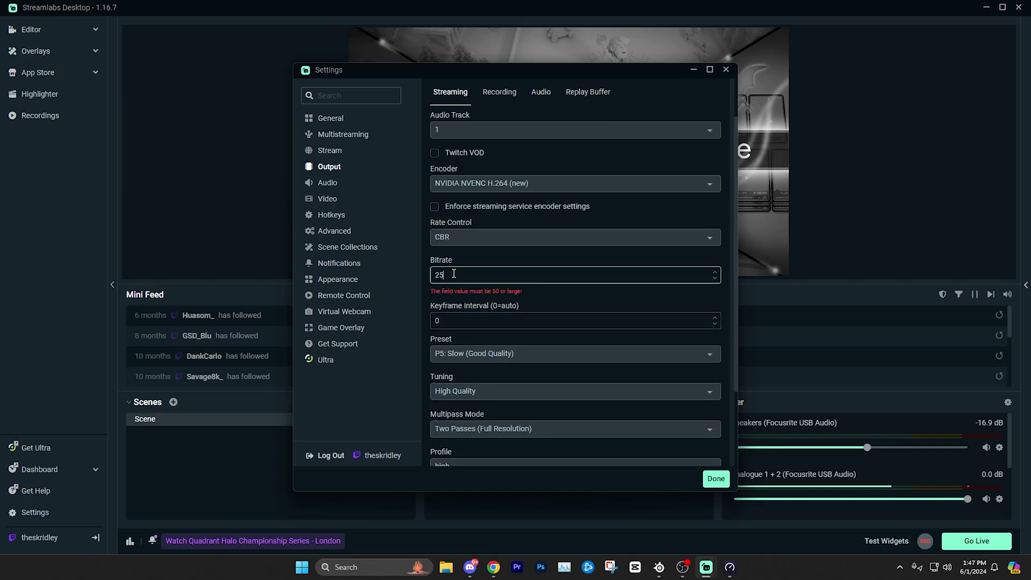
text(00)
click(486, 264)
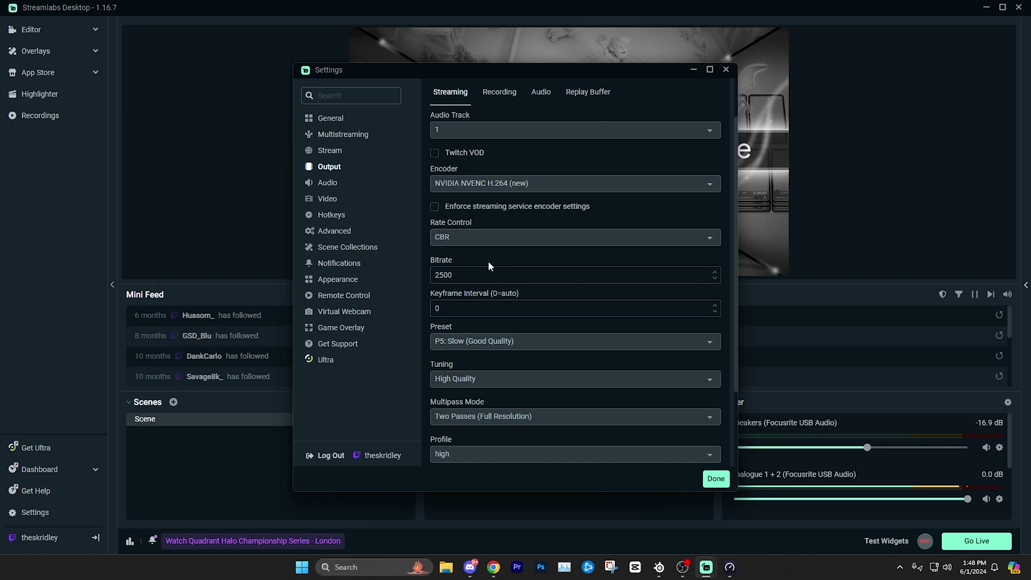
drag(472, 269, 416, 279)
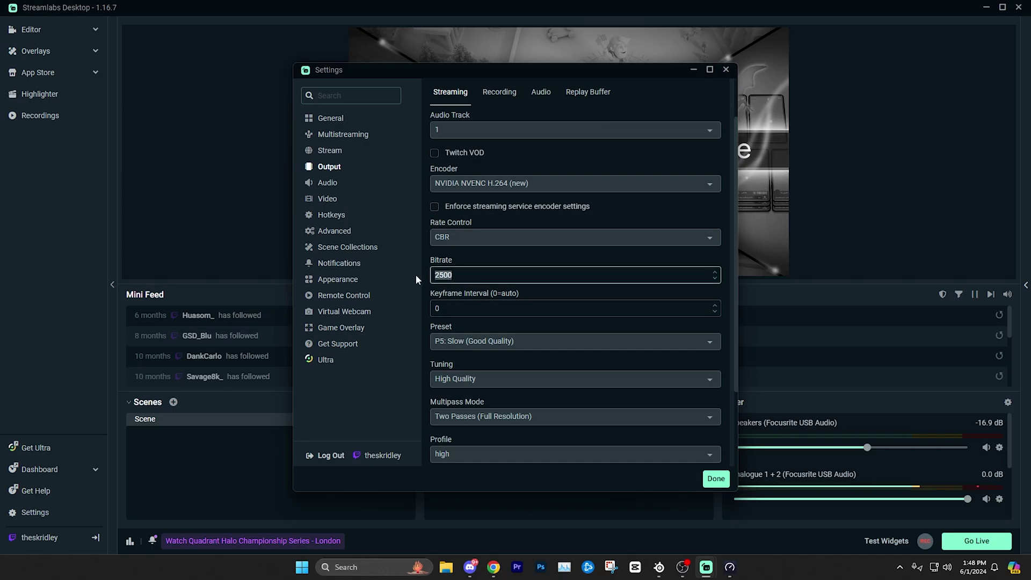
text(600)
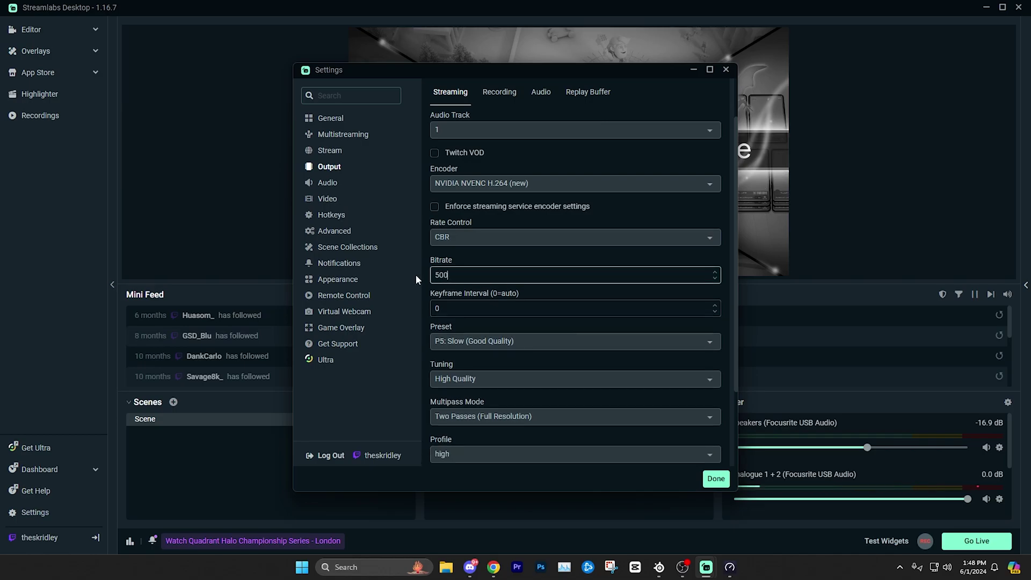
key(BackSpace)
key(BackSpace)
text(00)
key(BackSpace)
key(BackSpace)
key(BackSpace)
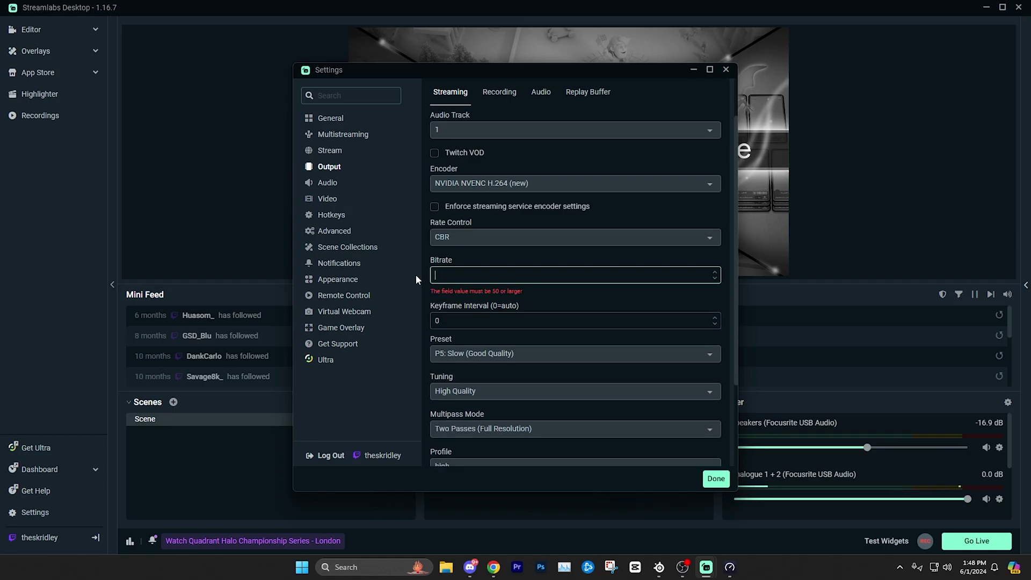
text(4050)
key(BackSpace)
key(BackSpace)
text(50)
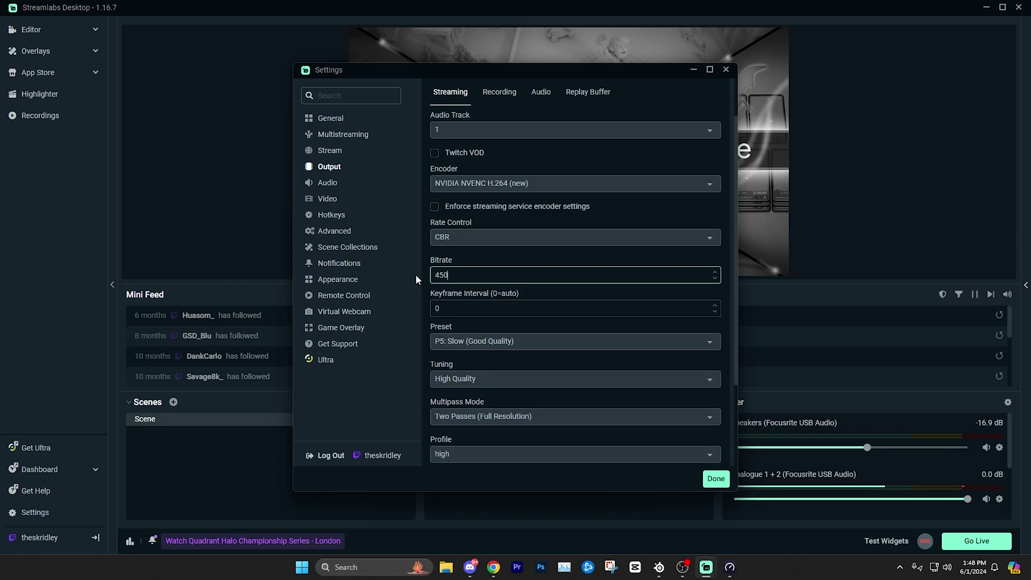
key(BackSpace)
key(BackSpace)
key(BackSpace)
key(BackSpace)
text(6000)
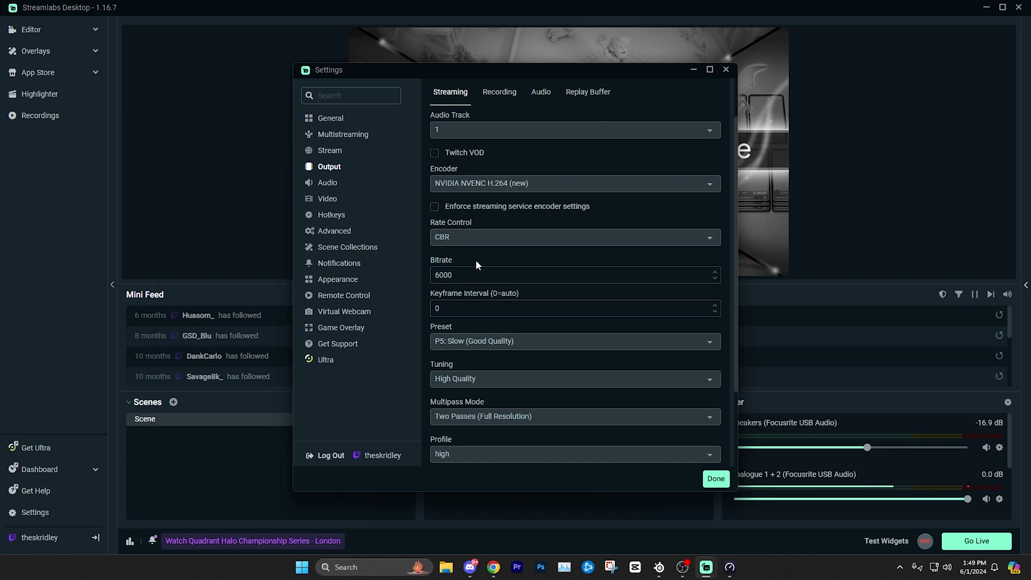
double_click(468, 275)
text(25)
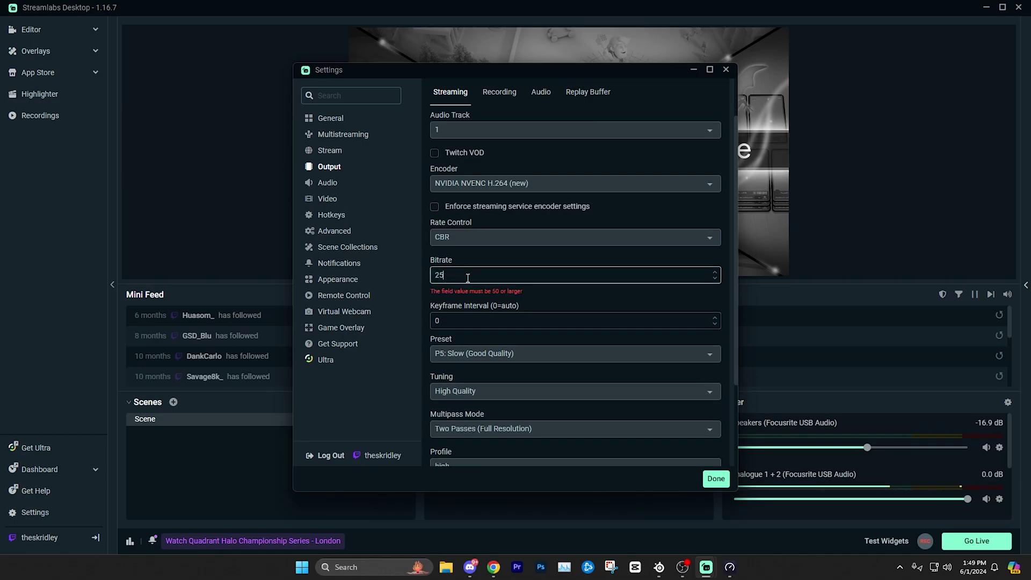
text(00)
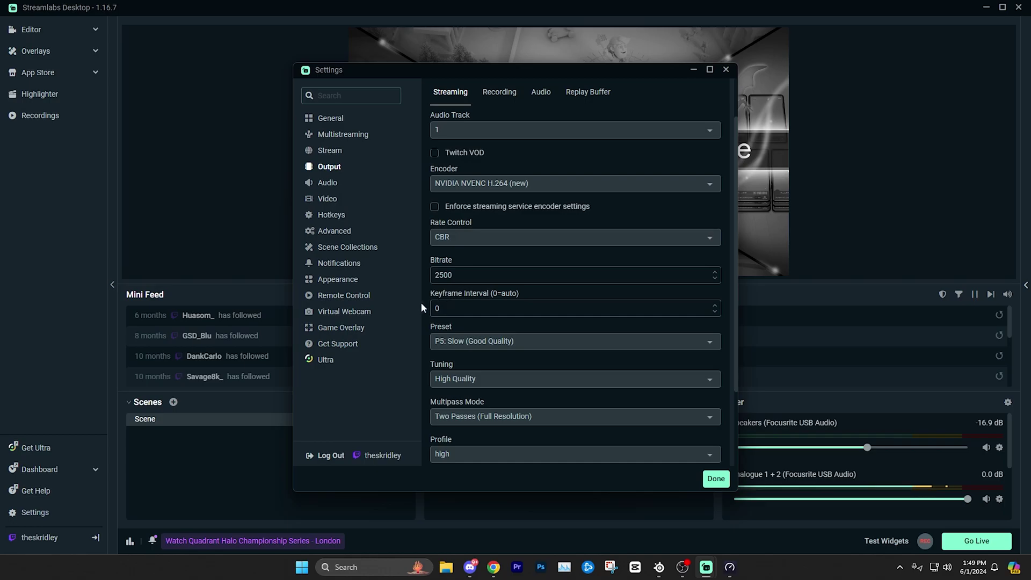
- Keep the encoder preset at P5: Slow (Good Quality)
scroll(427, 303, down, 1)
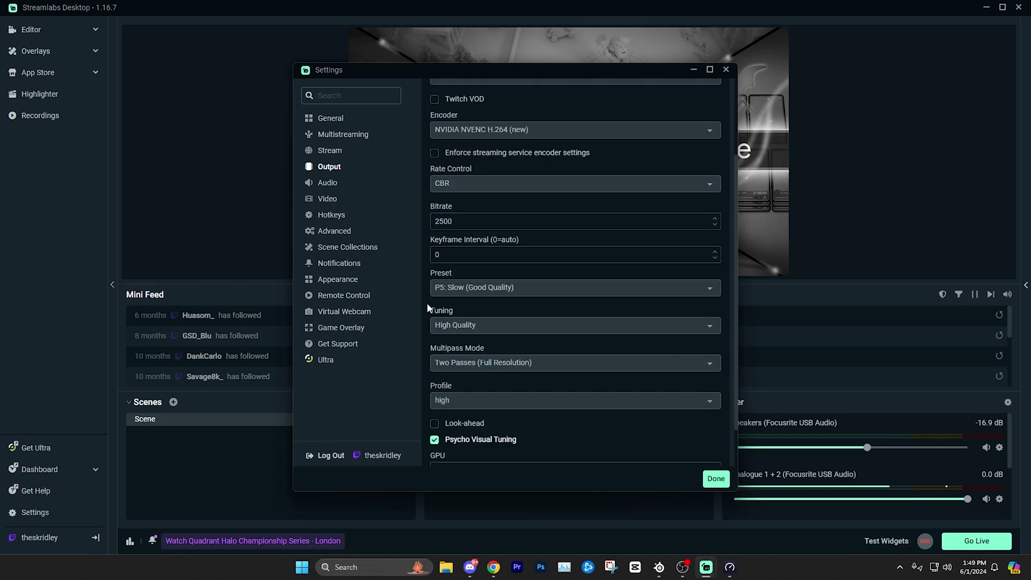
click(439, 290)
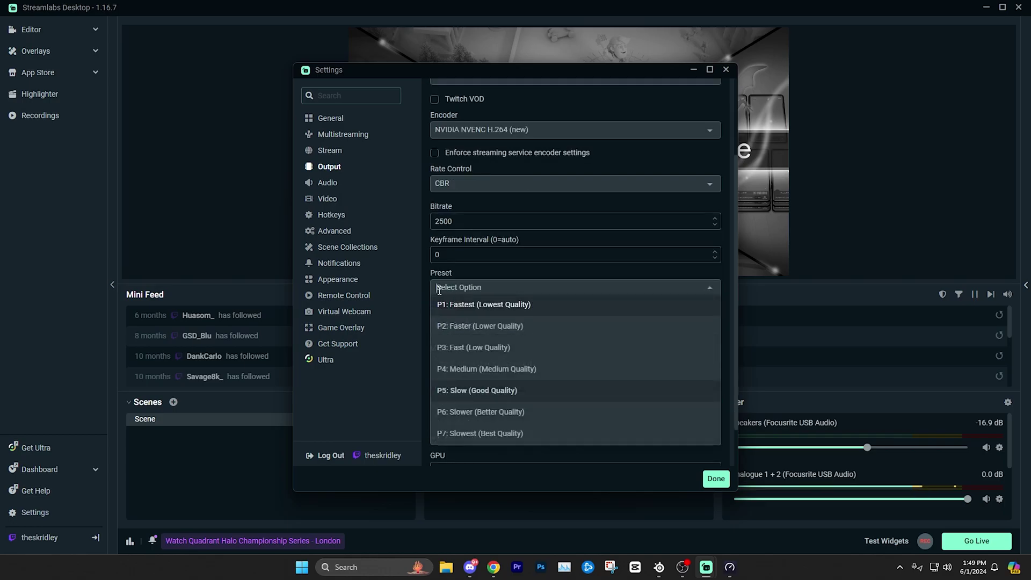
click(454, 391)
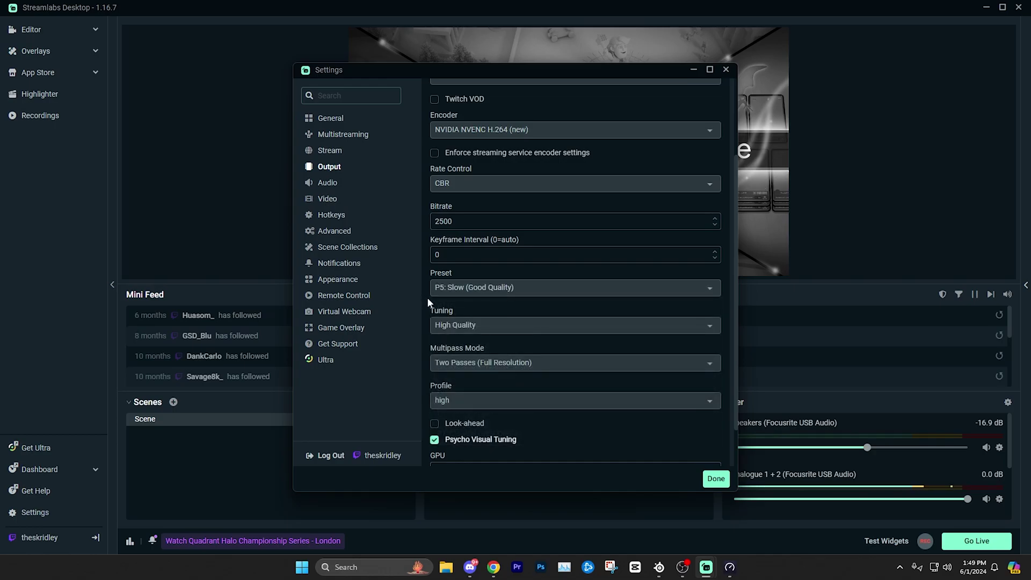
- Keep the encoder tuning at High Quality
click(448, 325)
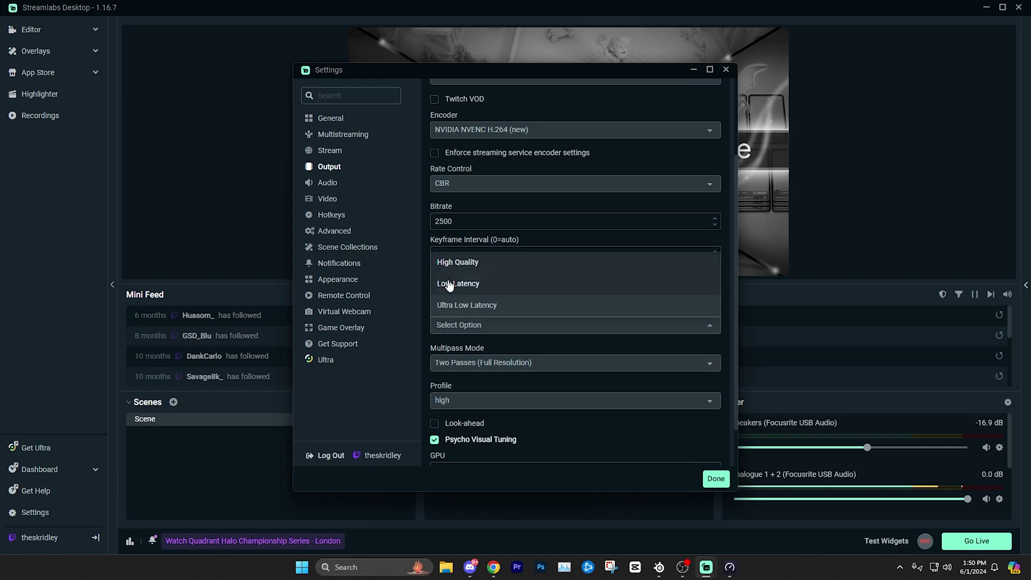
click(457, 264)
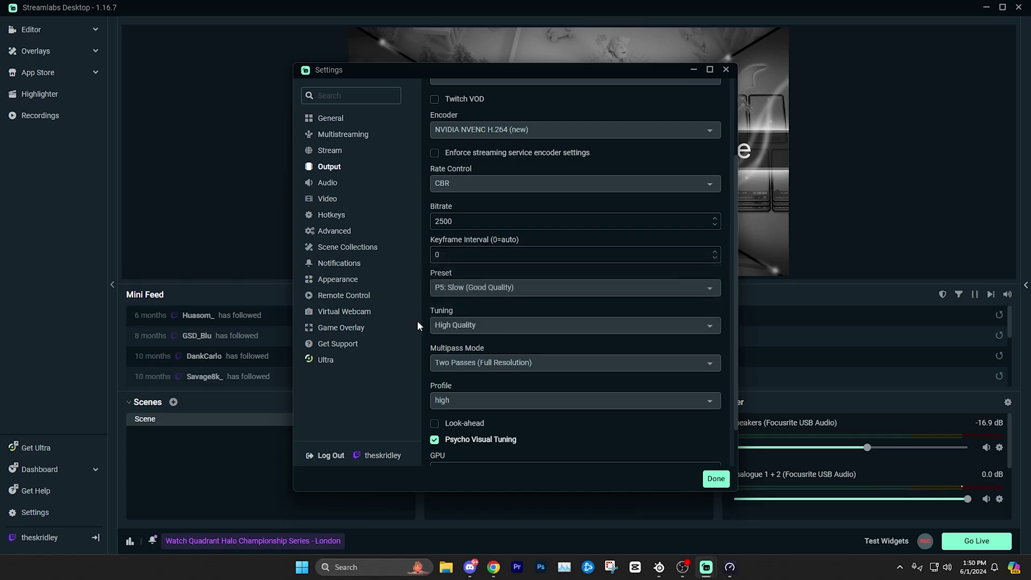
scroll(427, 306, down, 1)
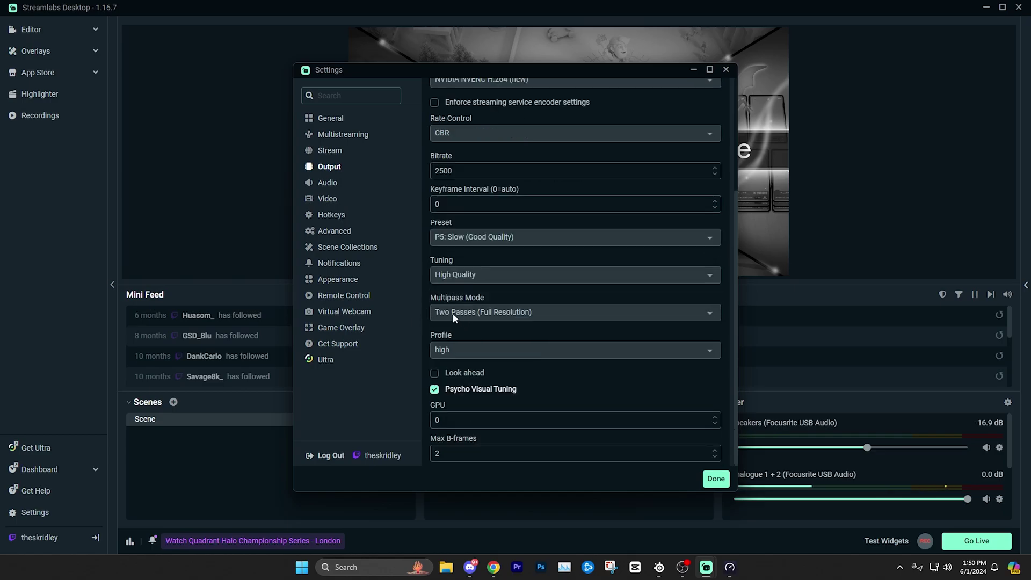
- Set Multipass Mode to Single Pass and the encoder Profile to main
click(453, 313)
click(460, 329)
click(446, 316)
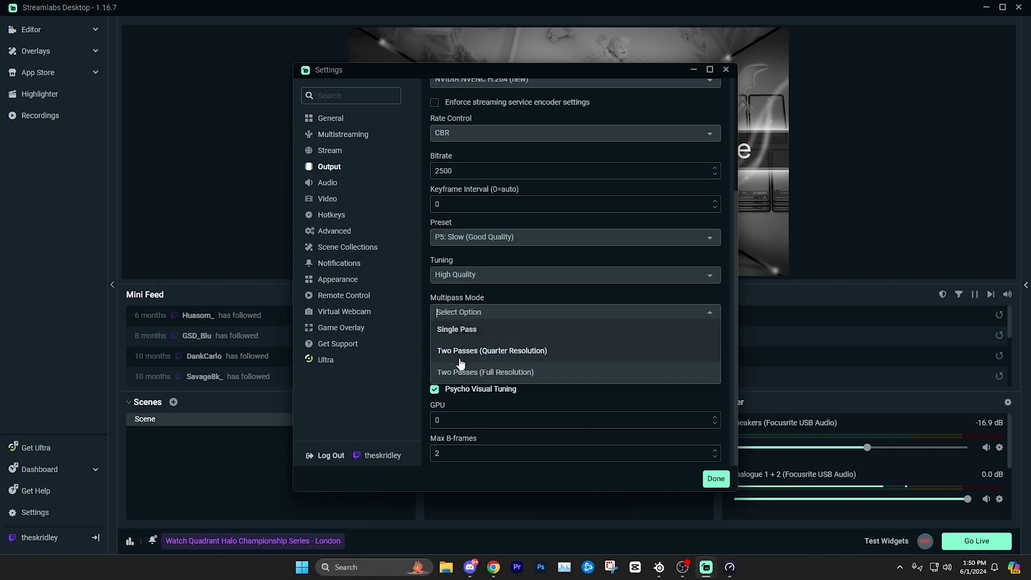
click(428, 312)
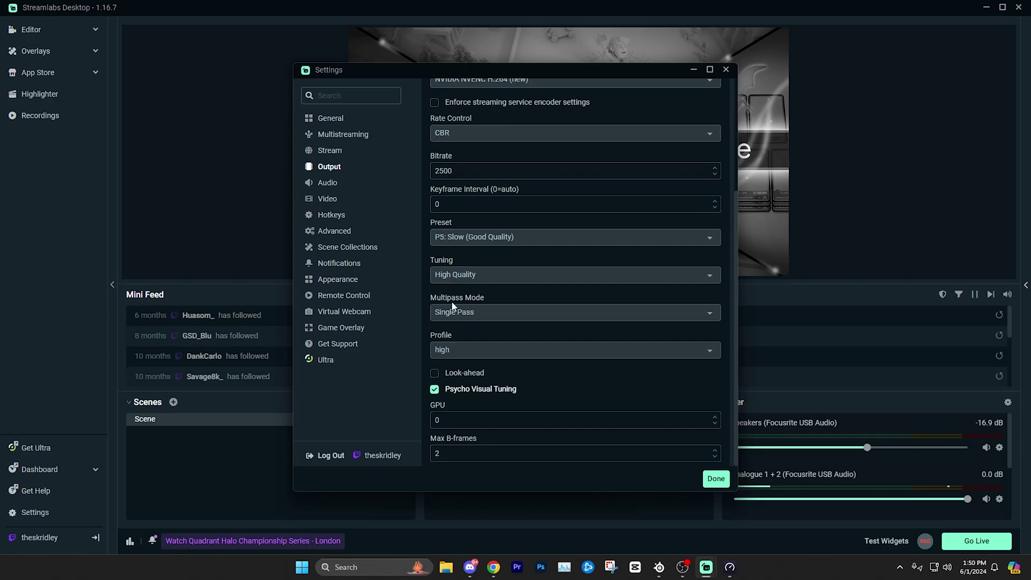
click(433, 314)
click(435, 314)
click(436, 348)
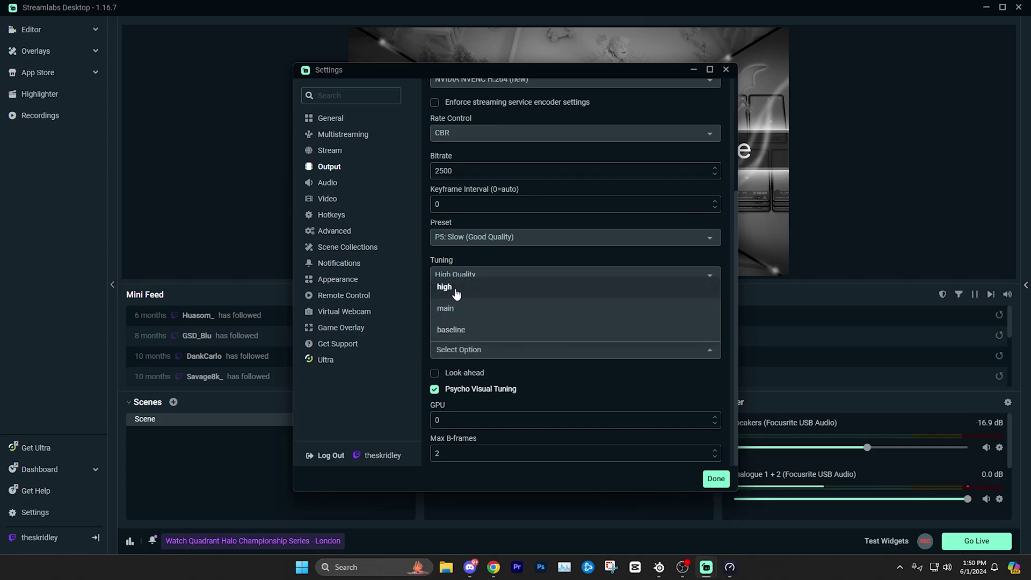
click(458, 311)
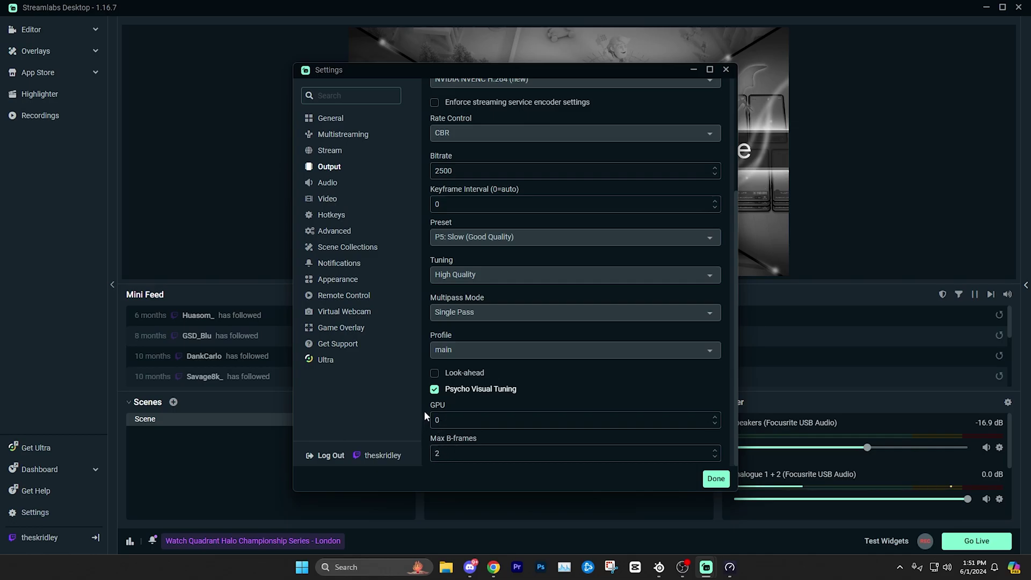
- Go to the Video settings page showing resolution, downscale filter and FPS
scroll(424, 407, up, 3)
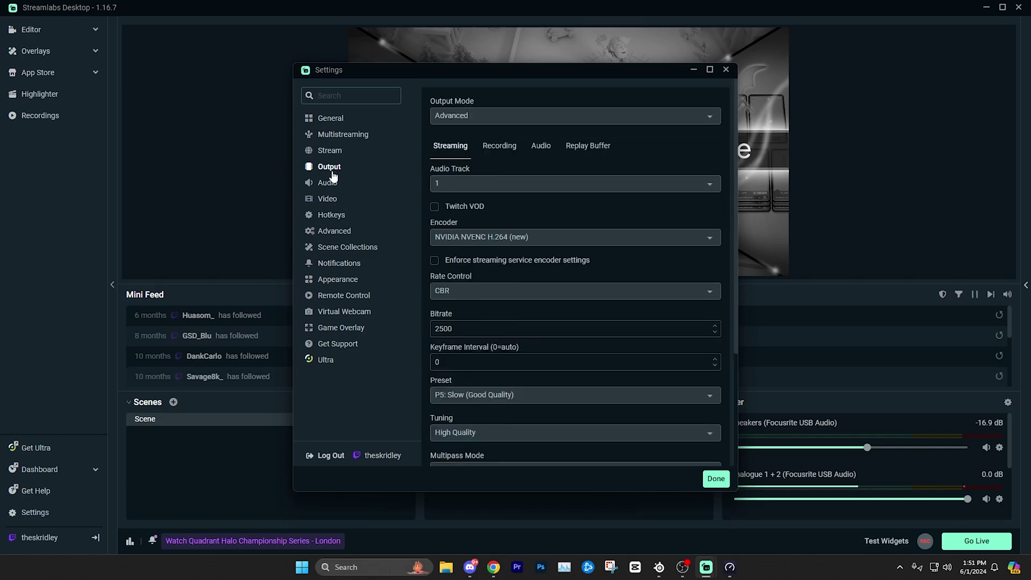
click(328, 200)
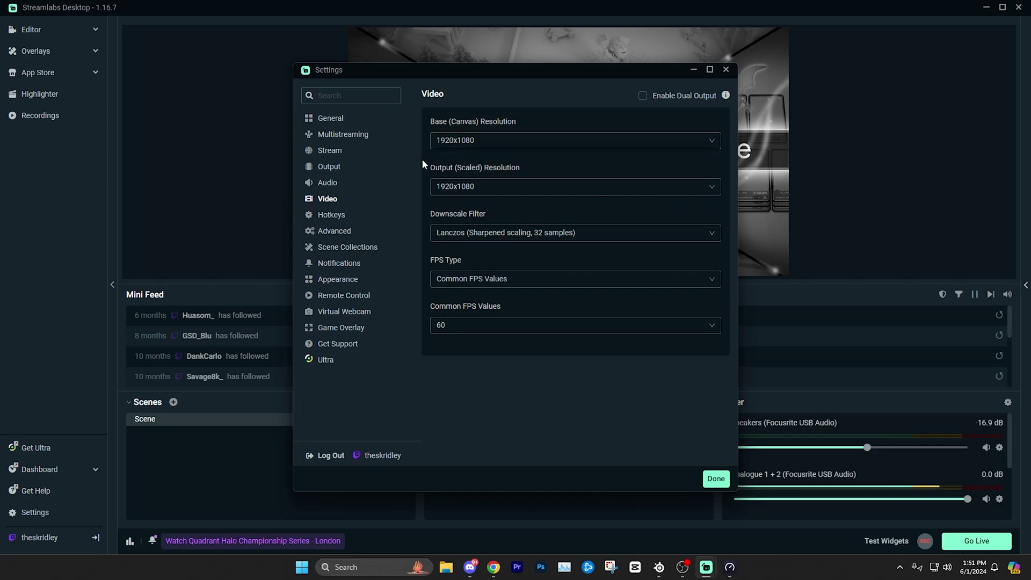
- Set the Output (Scaled) Resolution to 1280x720
click(476, 187)
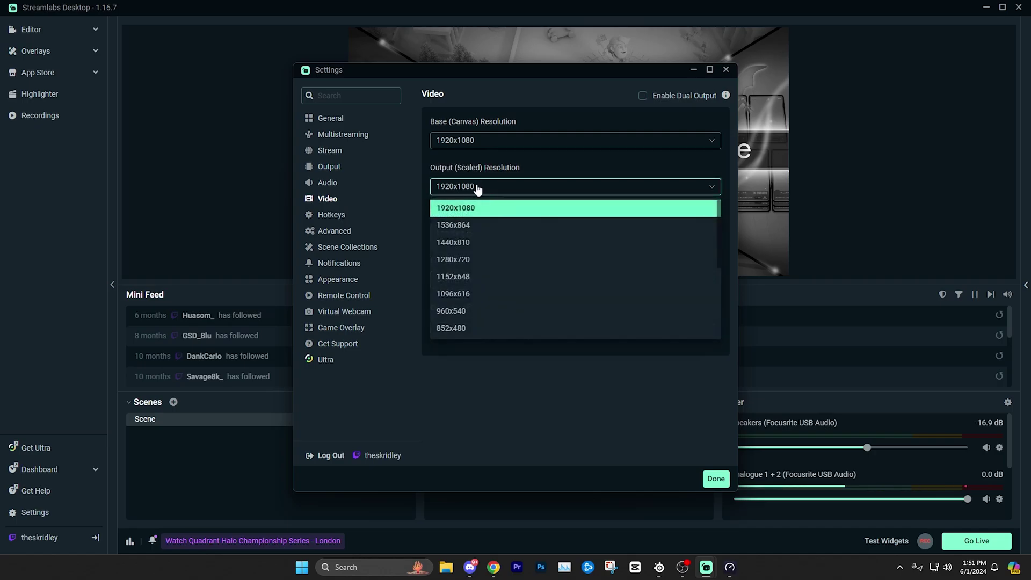
click(485, 259)
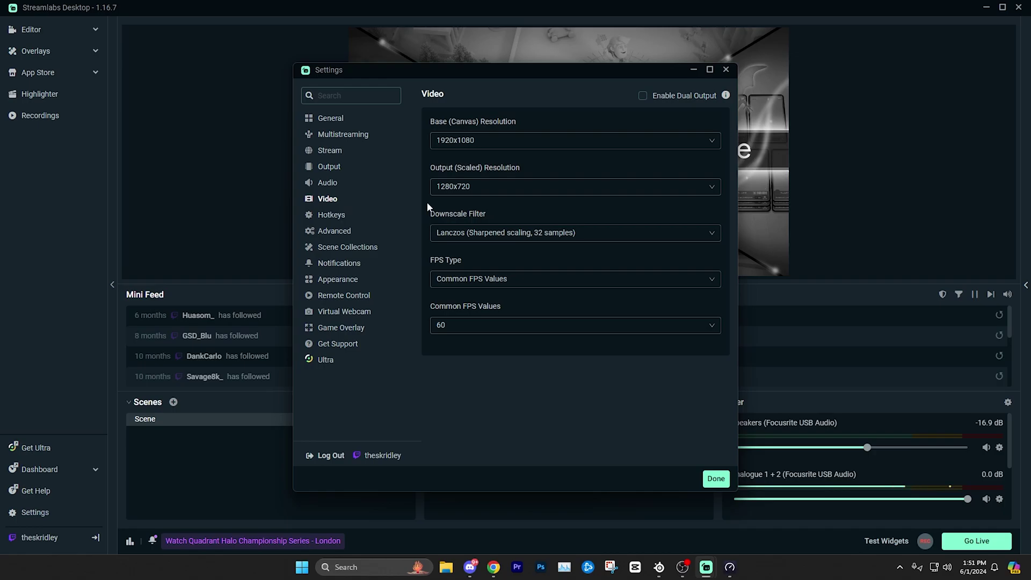
click(472, 188)
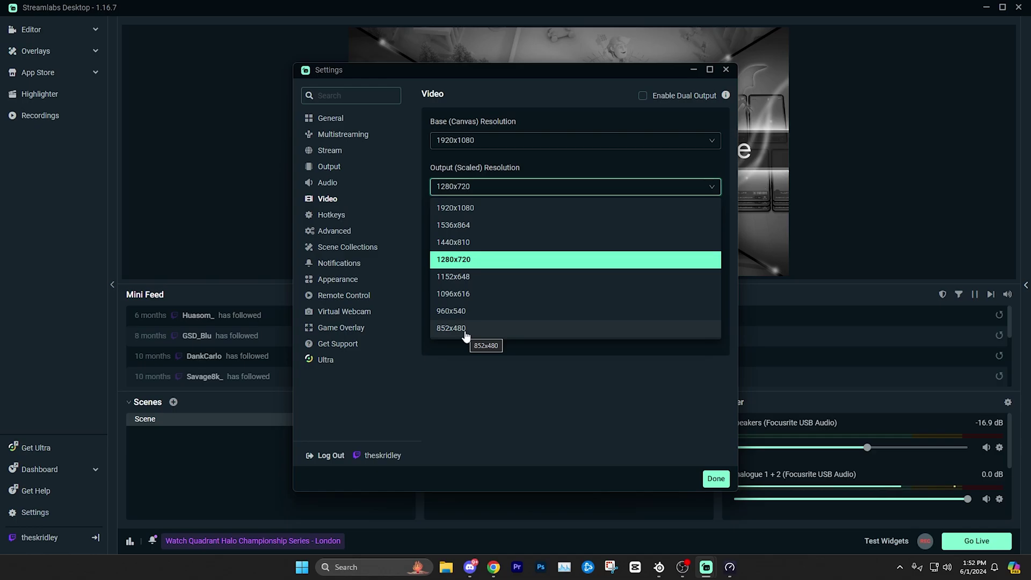
click(482, 264)
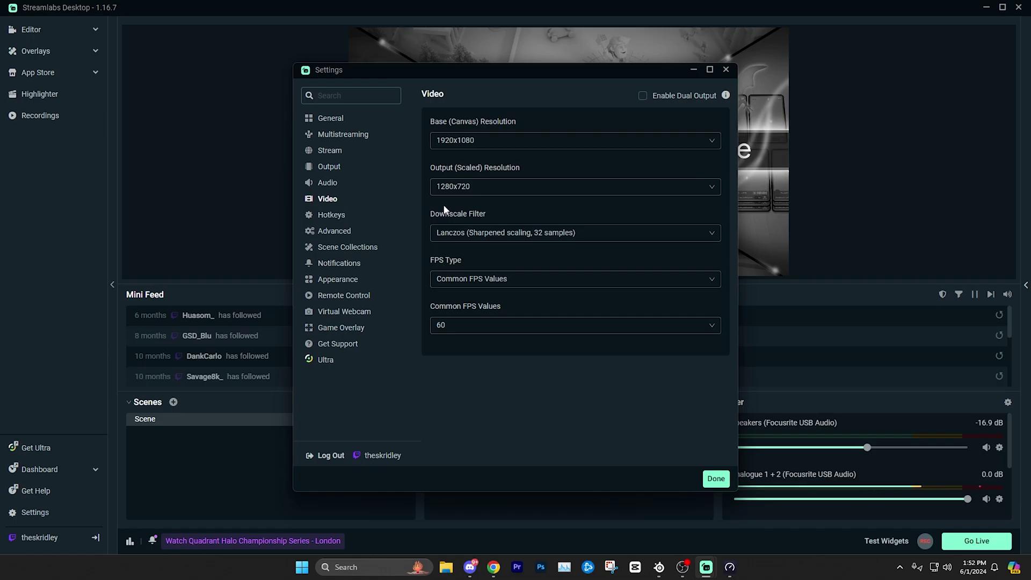
- Set the Downscale Filter to Bilinear (Fastest, but blurry if scaling)
click(465, 236)
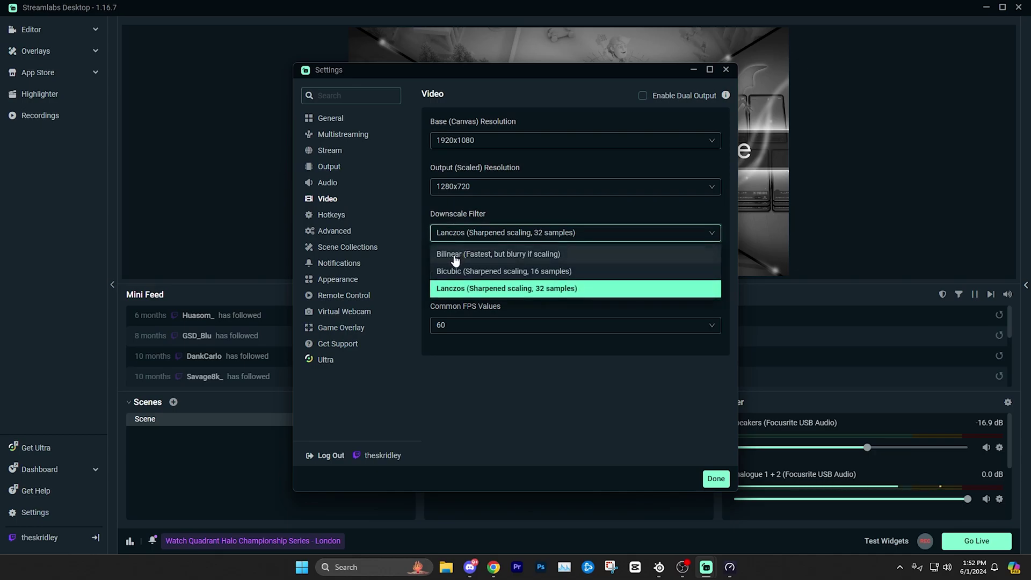
click(454, 259)
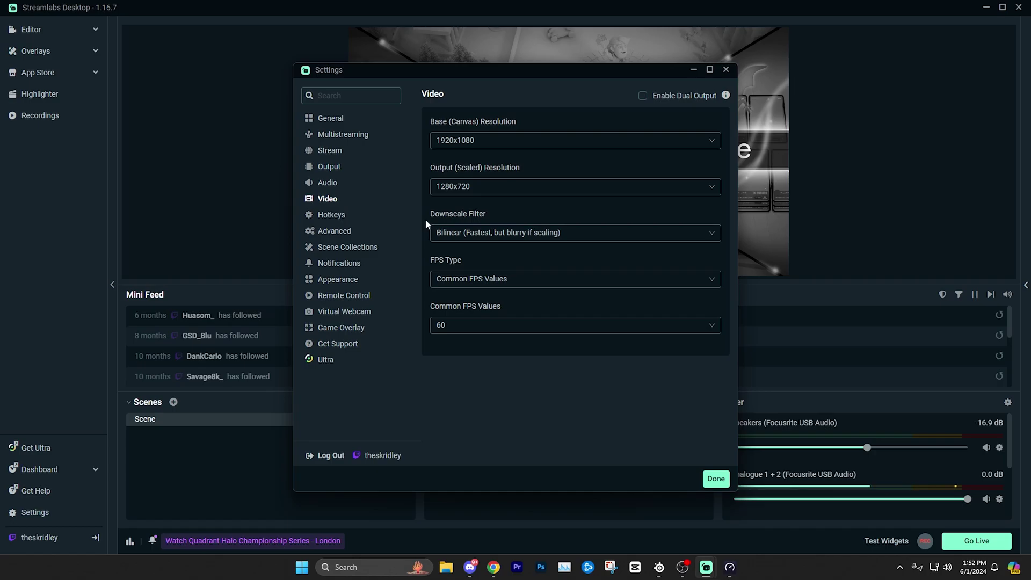
click(444, 233)
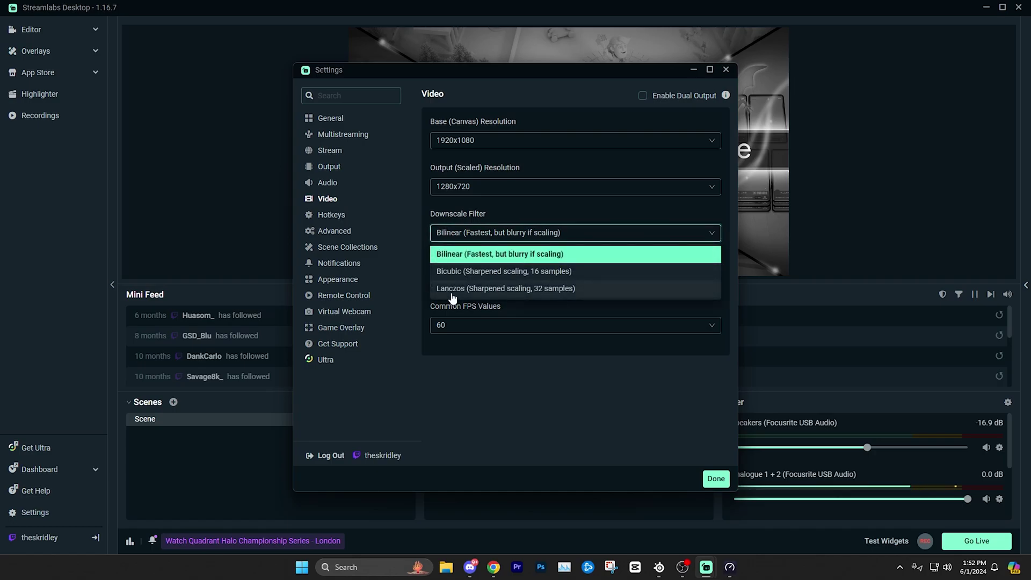
click(427, 230)
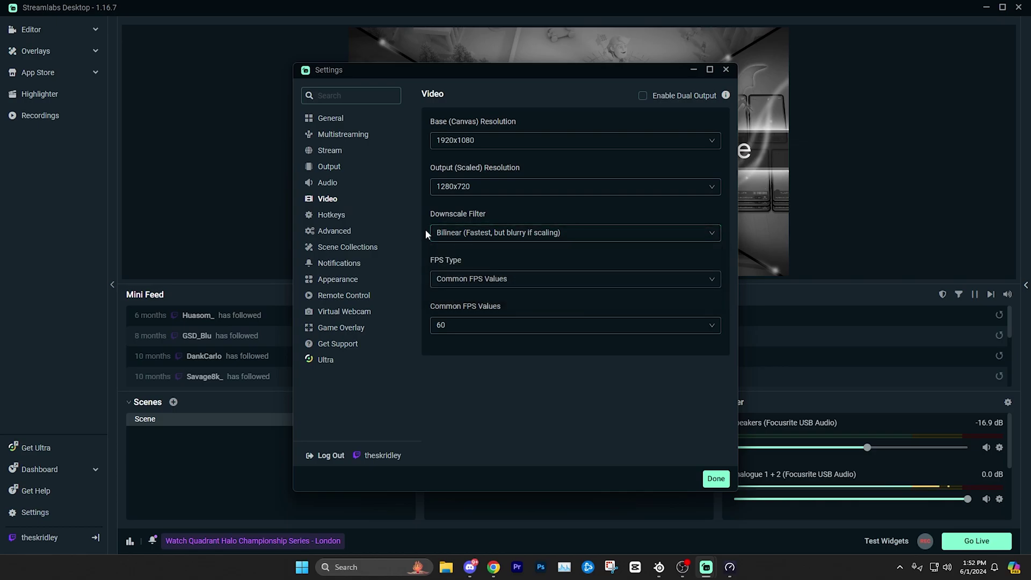
- Choose 30 as the Common FPS Value instead of 60
click(462, 329)
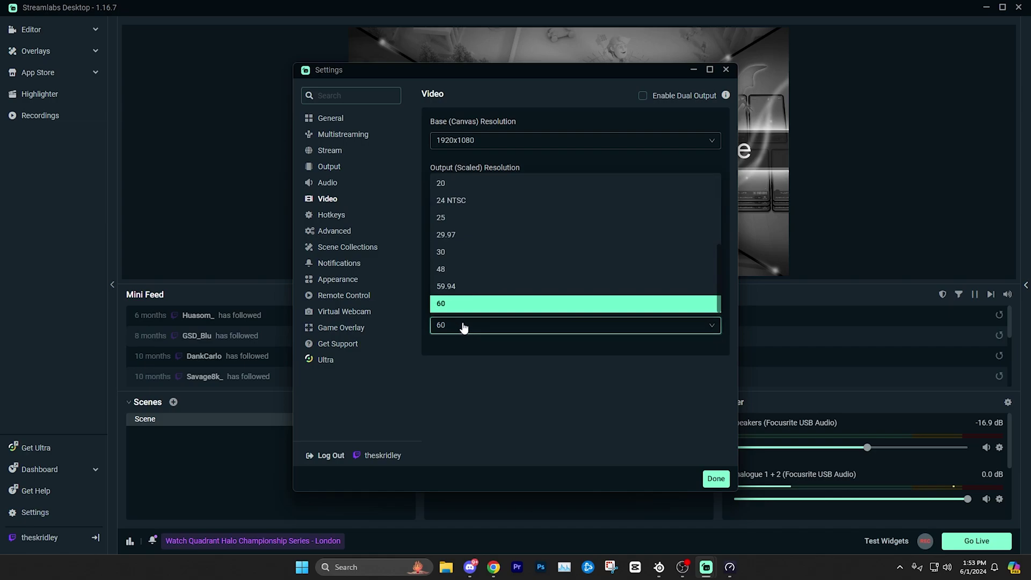
click(453, 256)
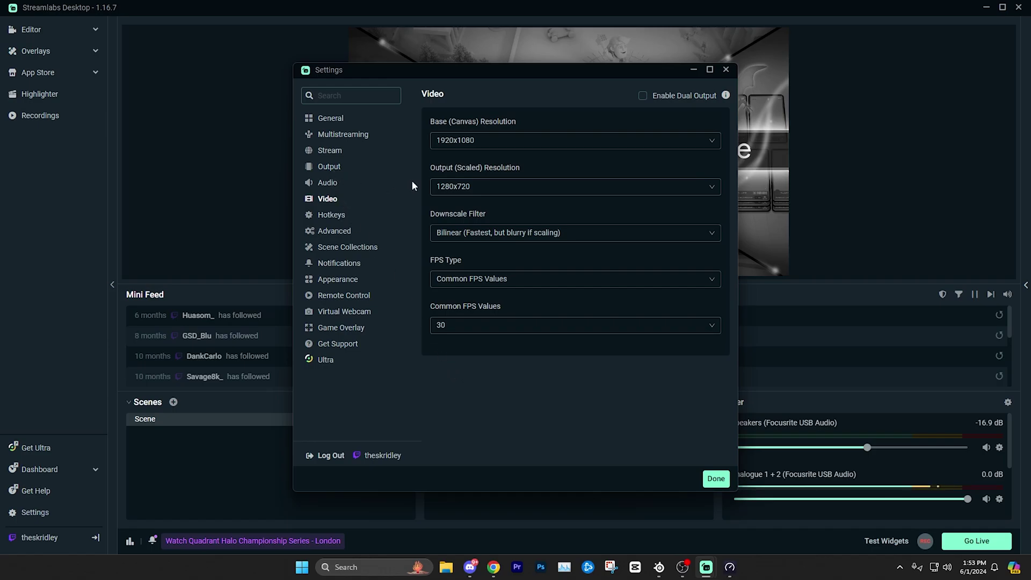
- Set Process Priority to Above Normal on the Advanced settings page
click(329, 168)
click(335, 232)
click(451, 138)
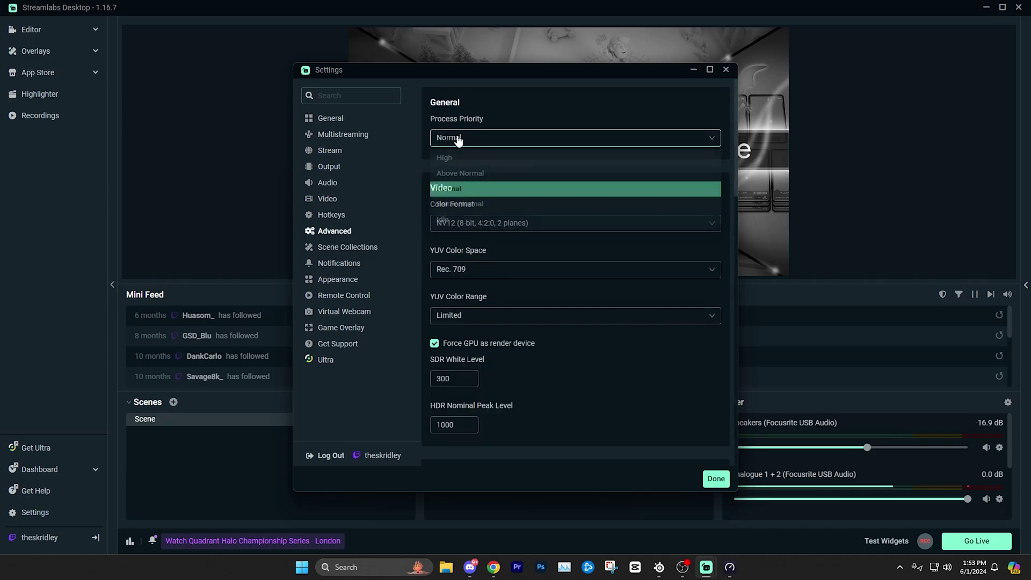
click(466, 177)
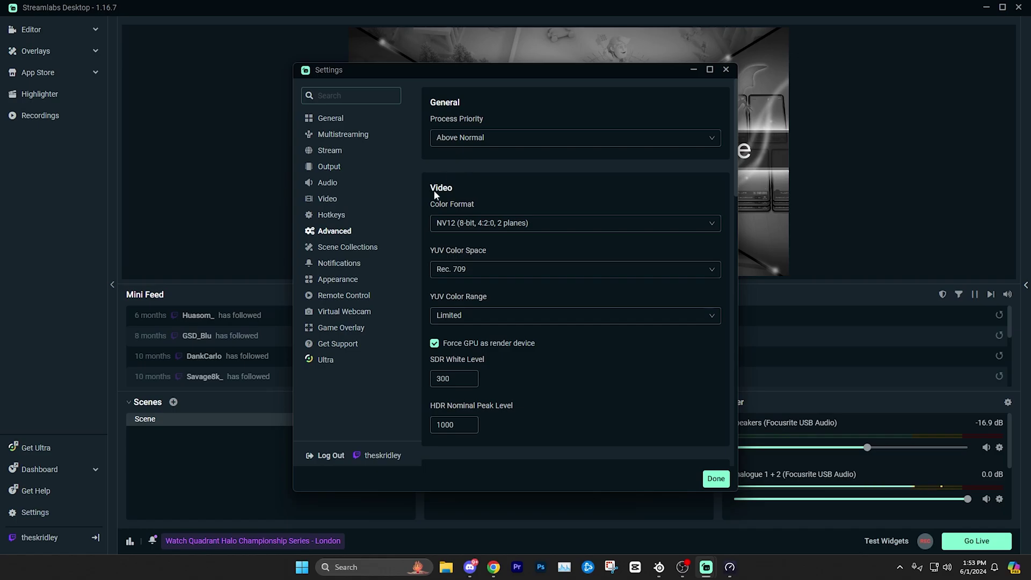
- Review the rest of the Advanced page, then close Settings to return to the editor
scroll(430, 237, down, 15)
scroll(428, 285, down, 1)
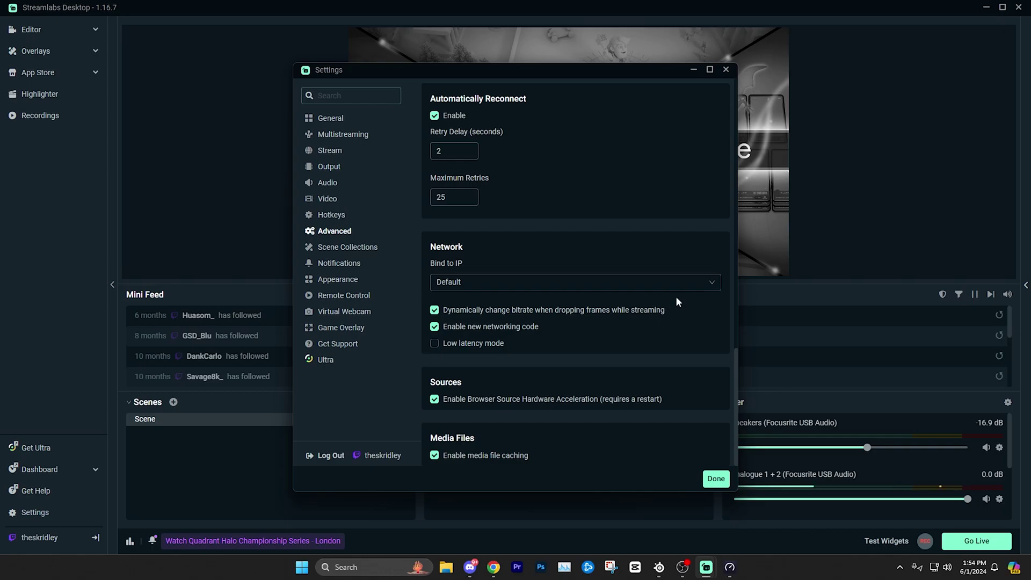
key(Escape)
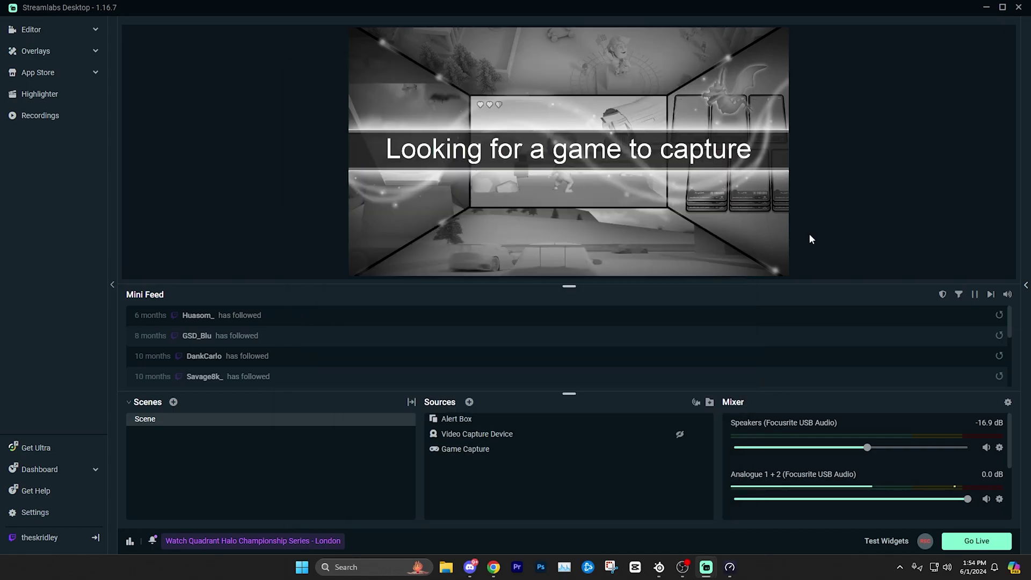